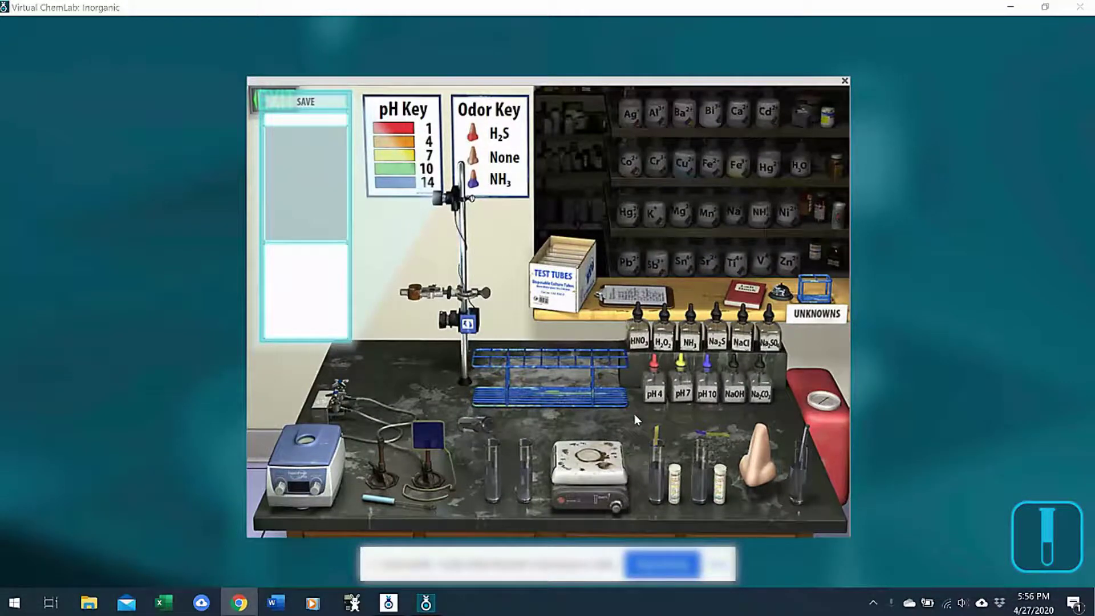
Step: Open the stockroom clipboard listing Basic Knowns and Unknowns and the Advanced Unknowns sets
click(626, 300)
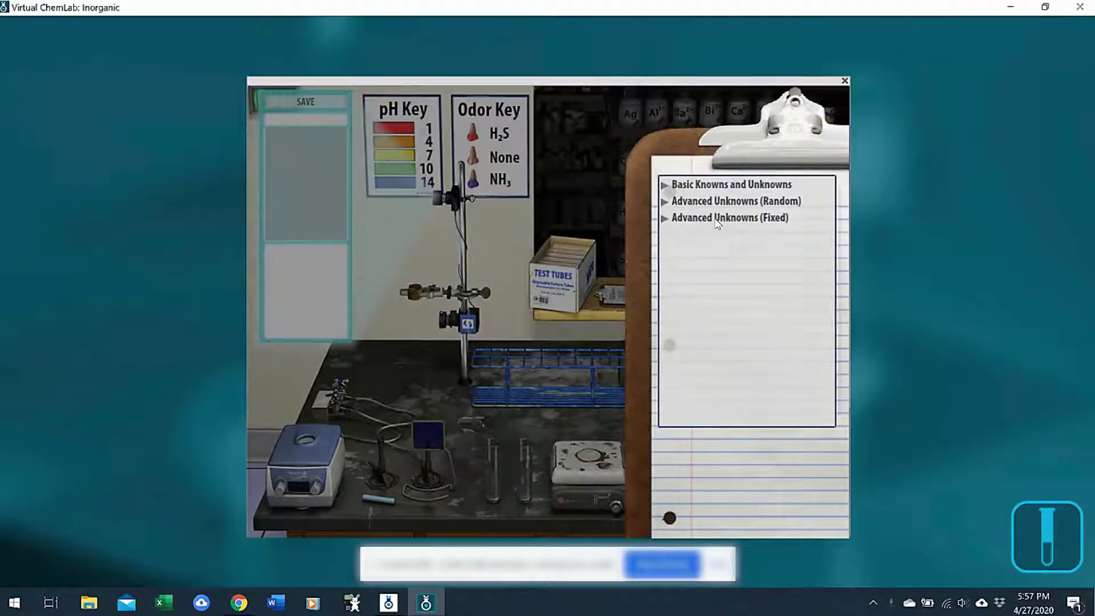
Step: Load The Chlorides Unknown from Basic Knowns and Unknowns, bringing Unknown 12 to the bench
click(715, 186)
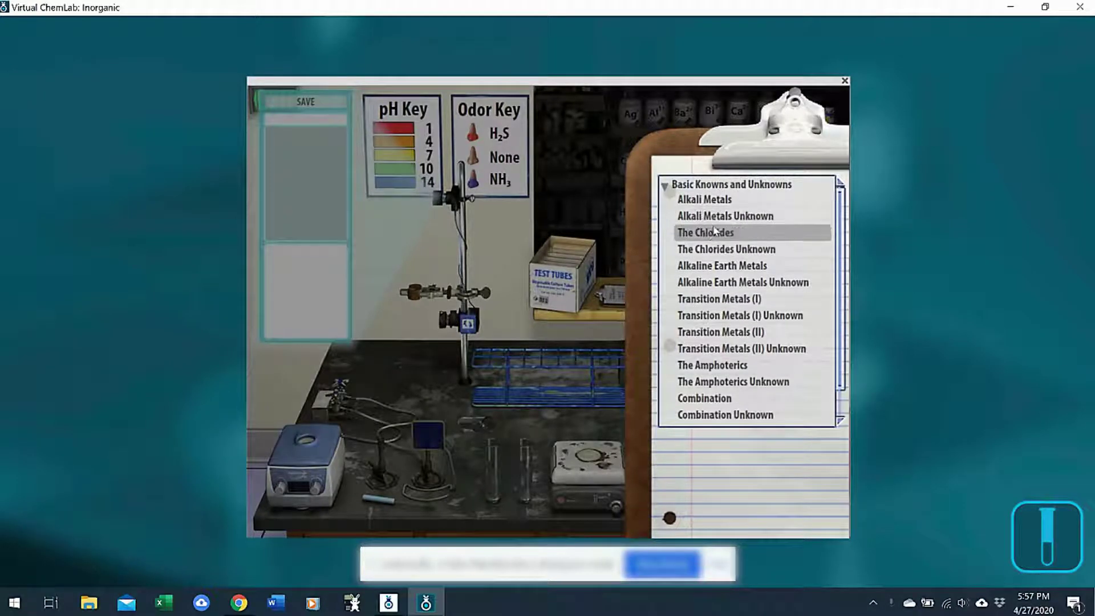
mouse_move(711, 235)
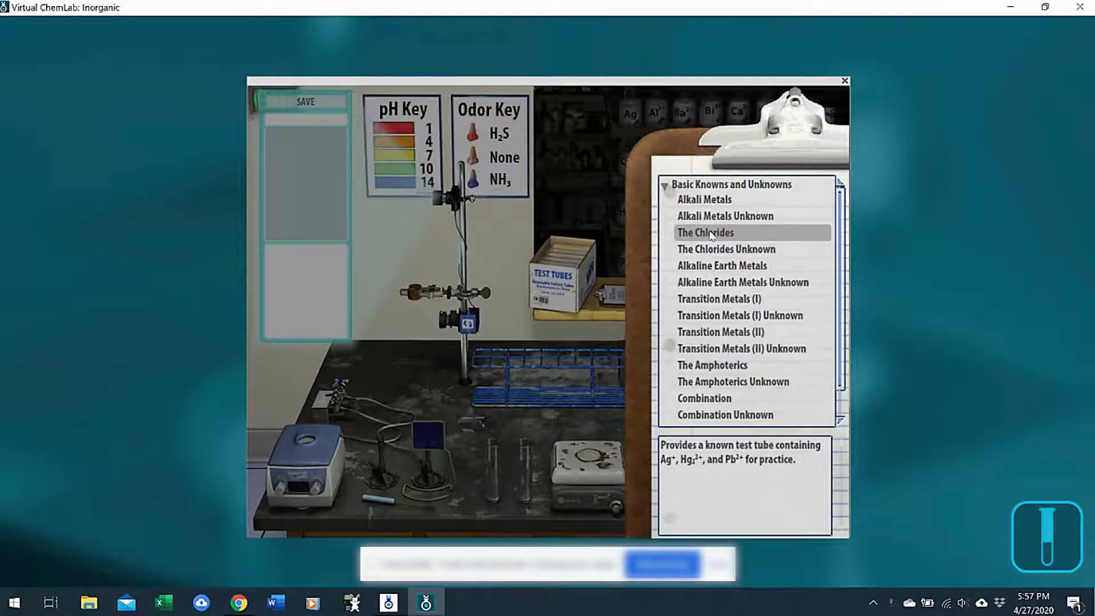
click(714, 252)
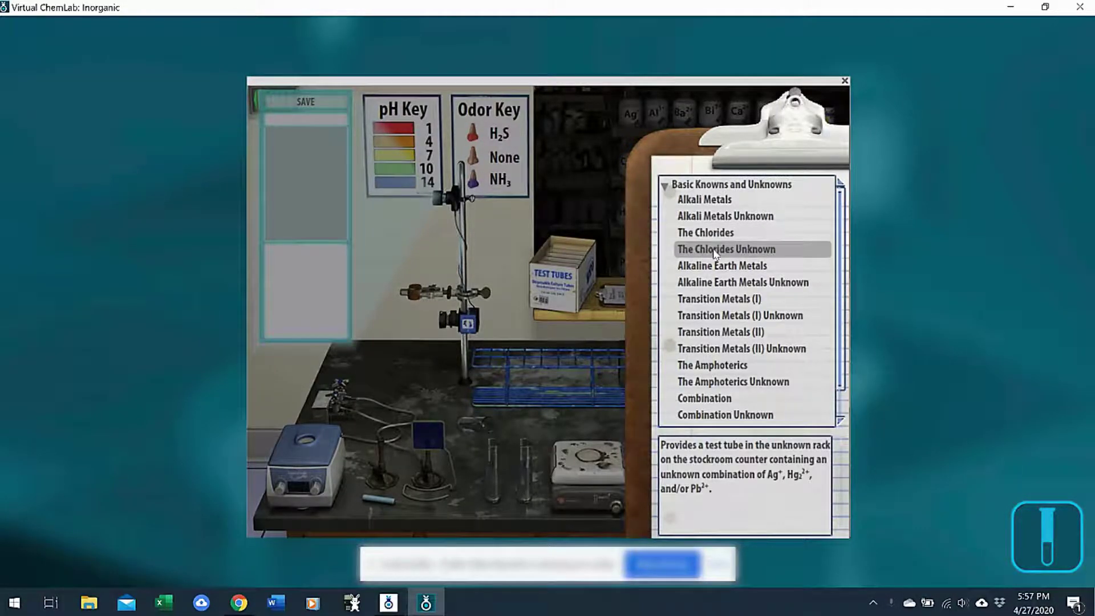
double_click(714, 252)
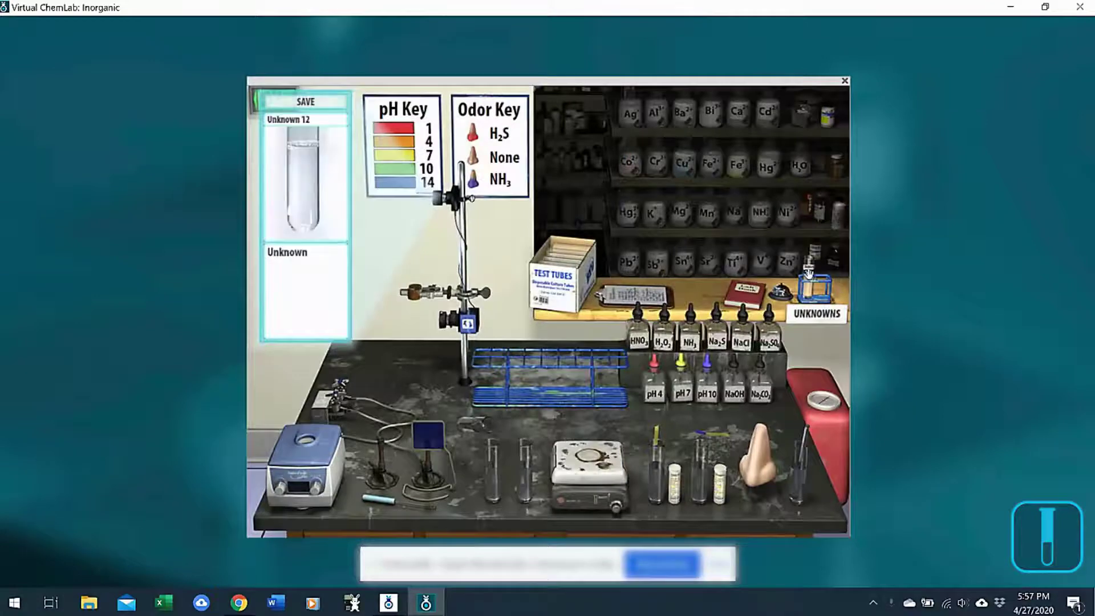
Step: Mount test tube Unknown 12 in the ring-stand clamp
drag(808, 276, 414, 292)
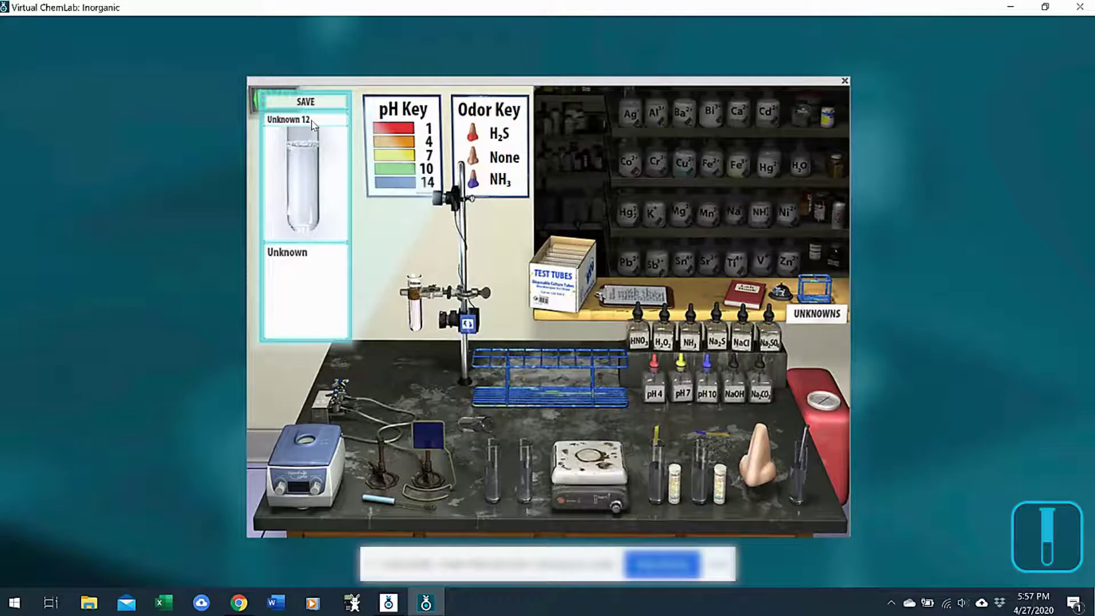
click(847, 399)
Step: Load Chlorides from Advanced Unknowns (Fixed) and clamp its clear, colorless tube on the ring stand
click(656, 294)
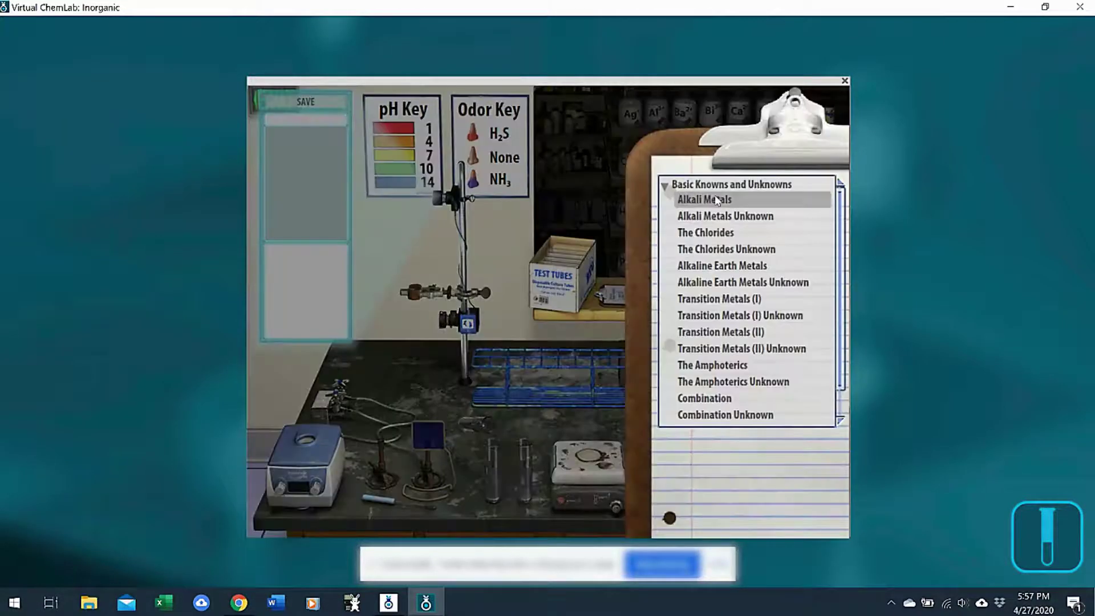
scroll(717, 301, down, 1)
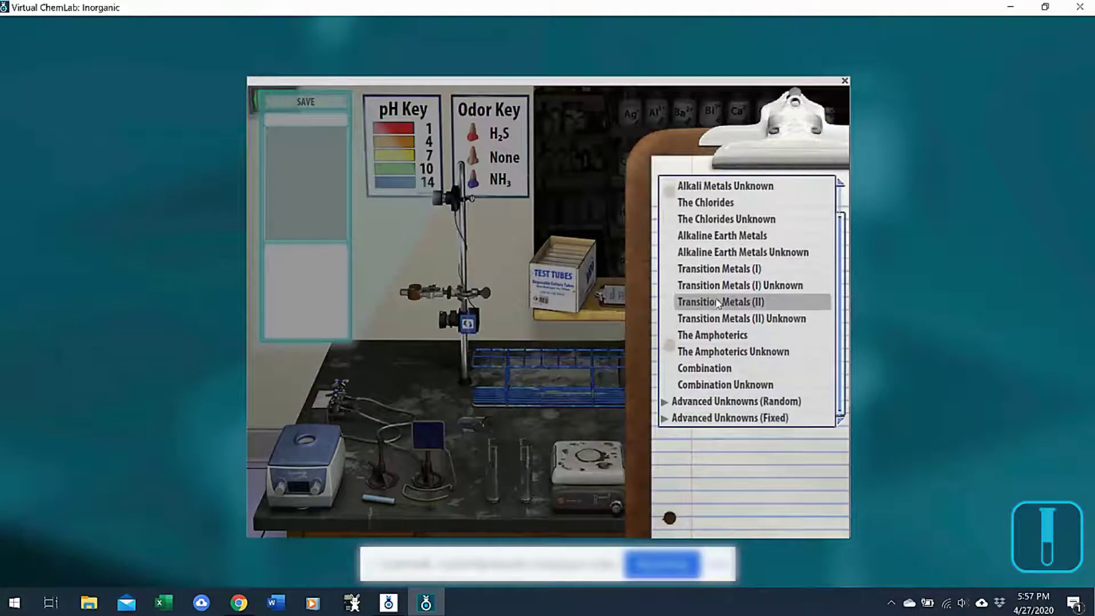
click(706, 419)
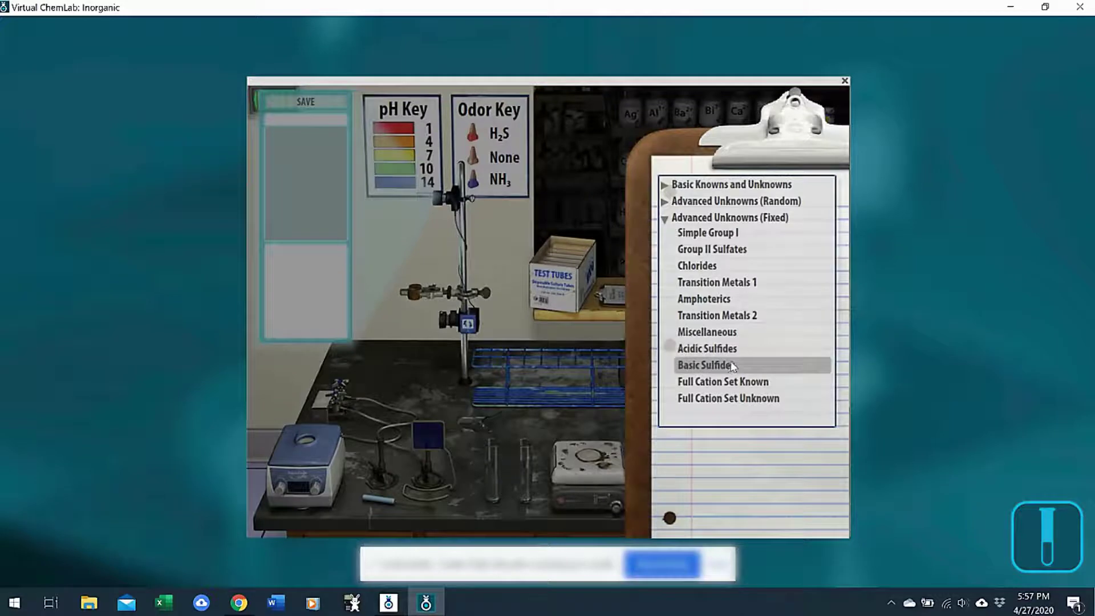
click(697, 265)
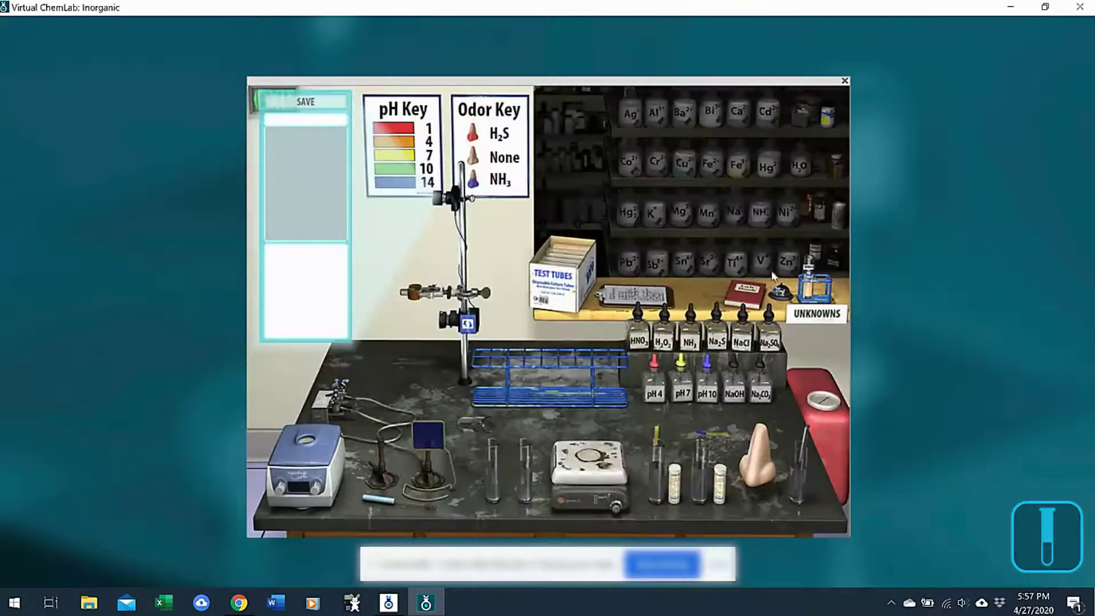
drag(808, 292, 415, 294)
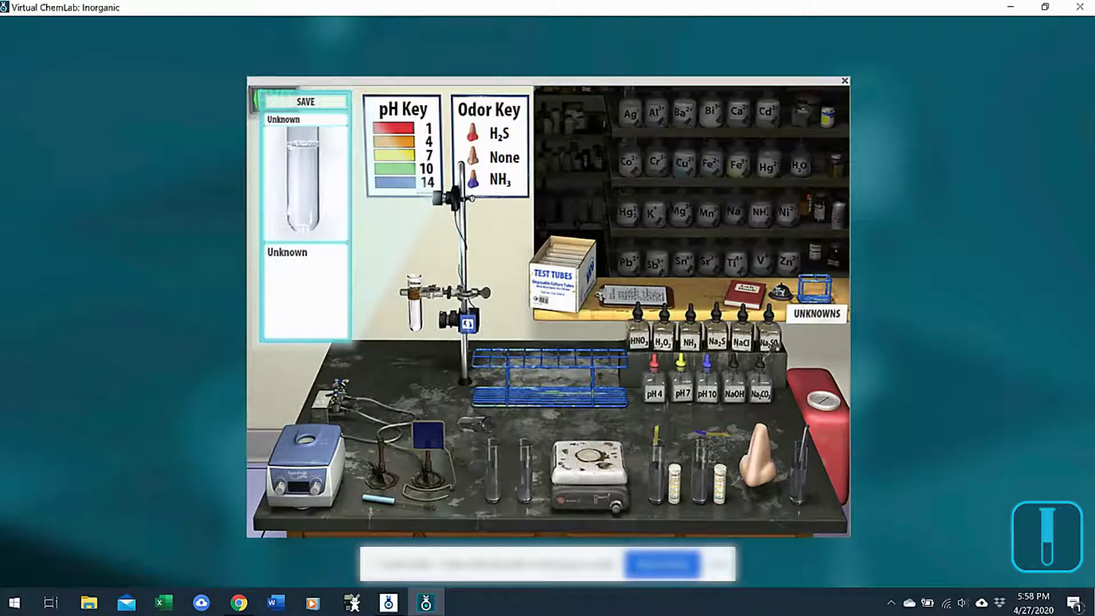
Step: Load Chlorides from Advanced Unknowns (Random) and mount its clear, colorless tube in the clamp
click(658, 292)
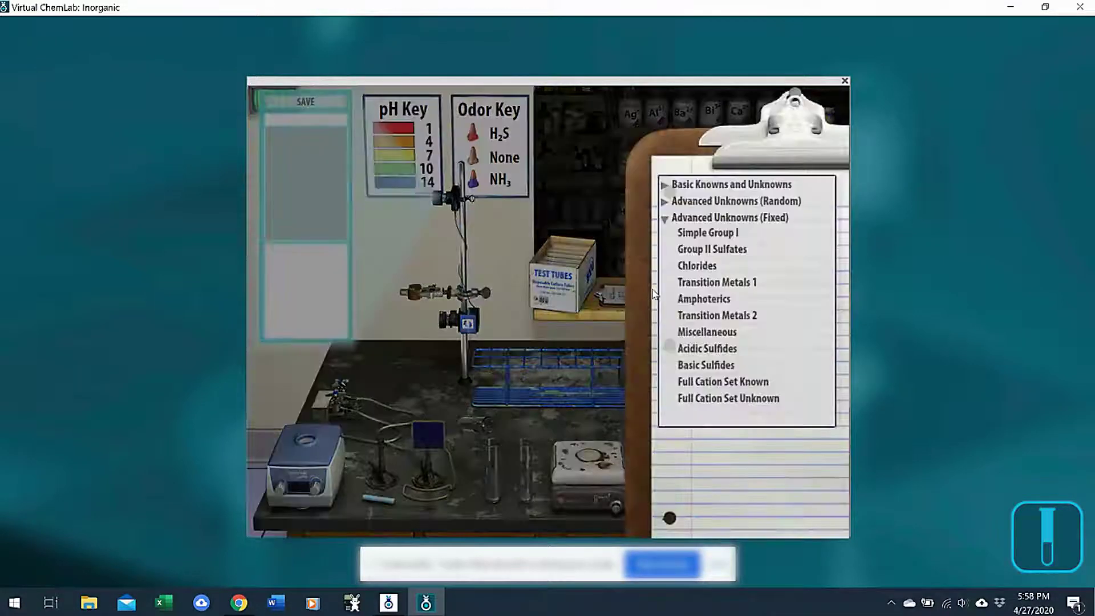
click(694, 202)
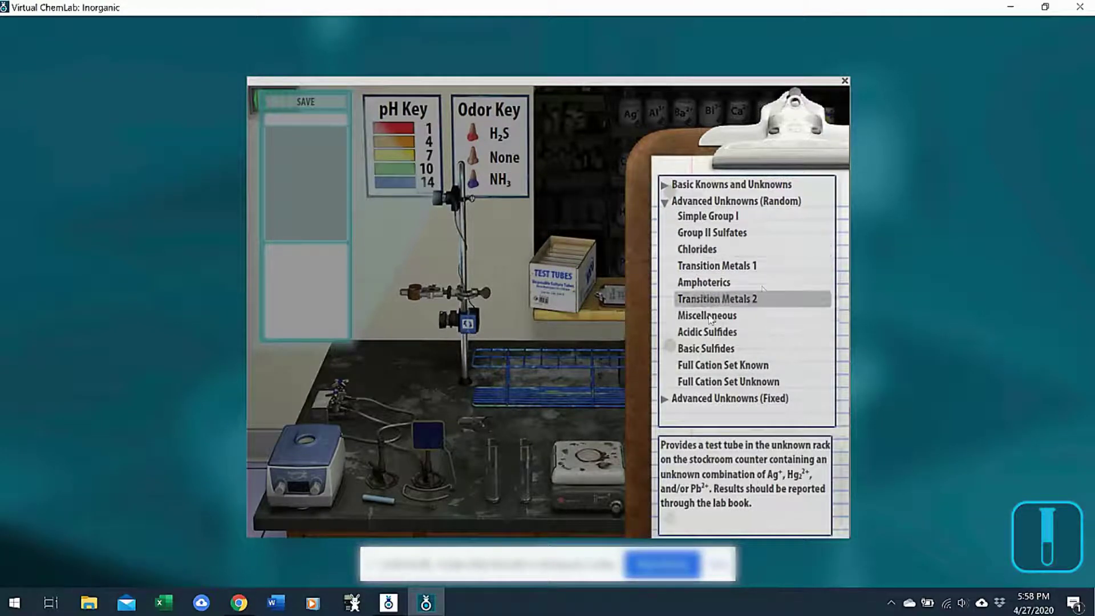
click(729, 305)
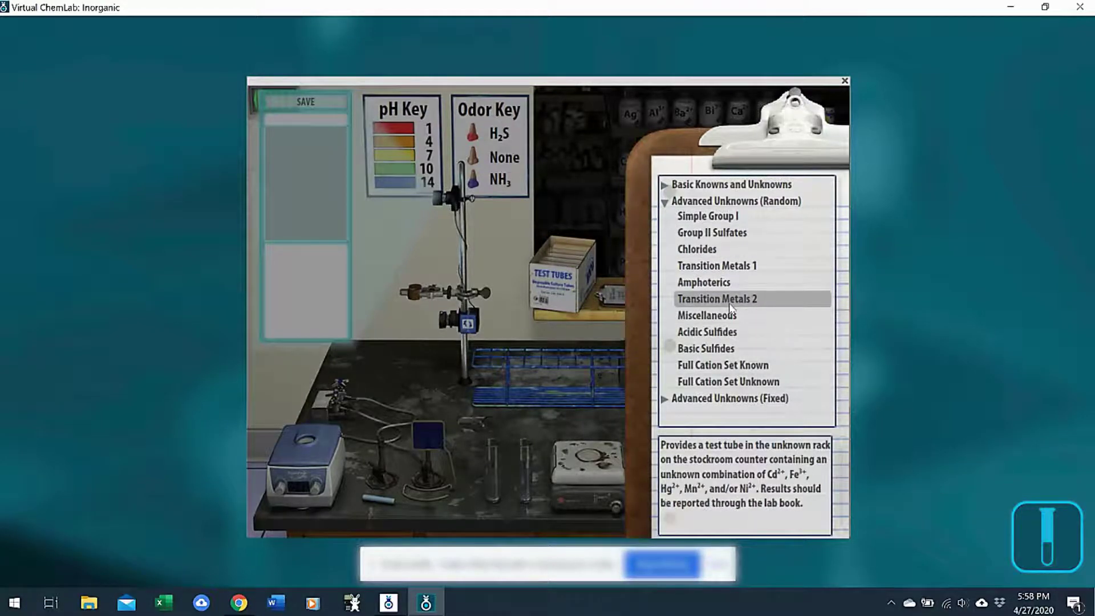
click(711, 251)
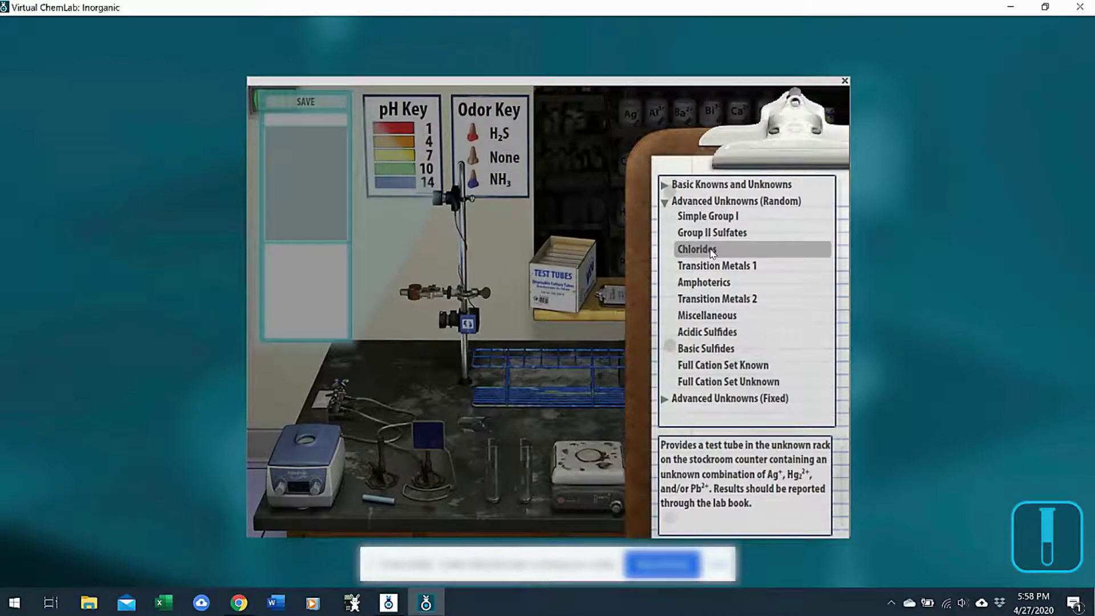
double_click(707, 248)
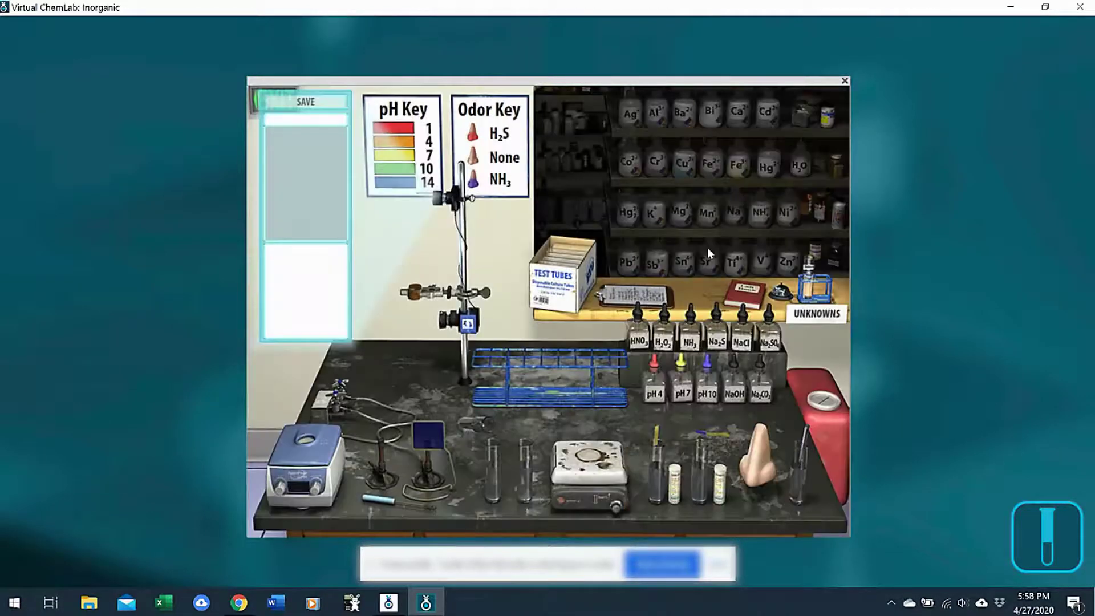
drag(812, 290, 416, 297)
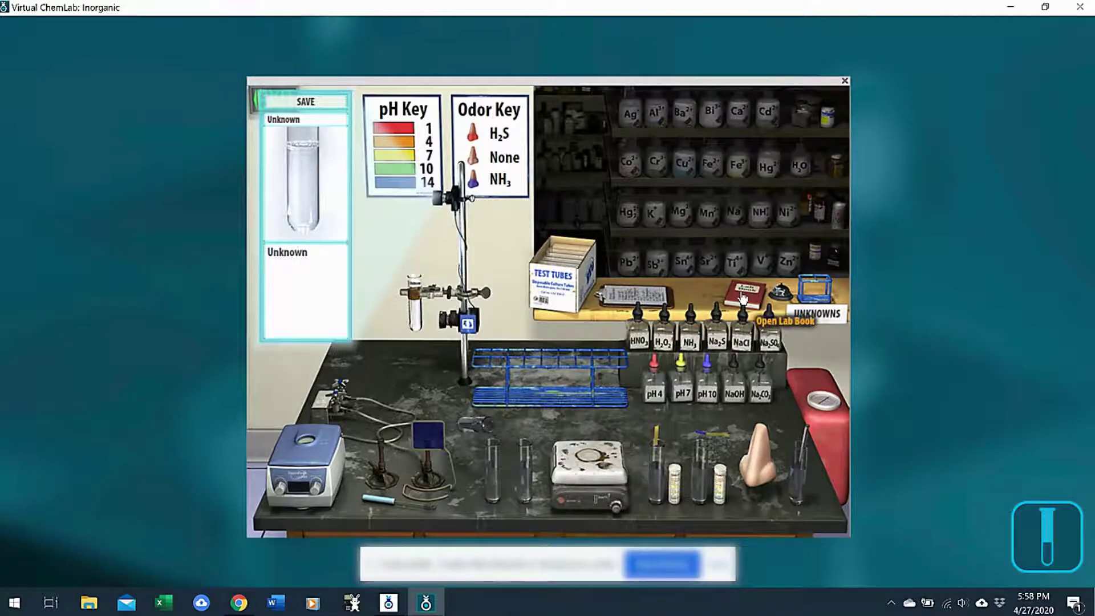
Step: In the lab book report, mark Pb²⁺ and Hg₂²⁺ as present and submit for grading
click(742, 297)
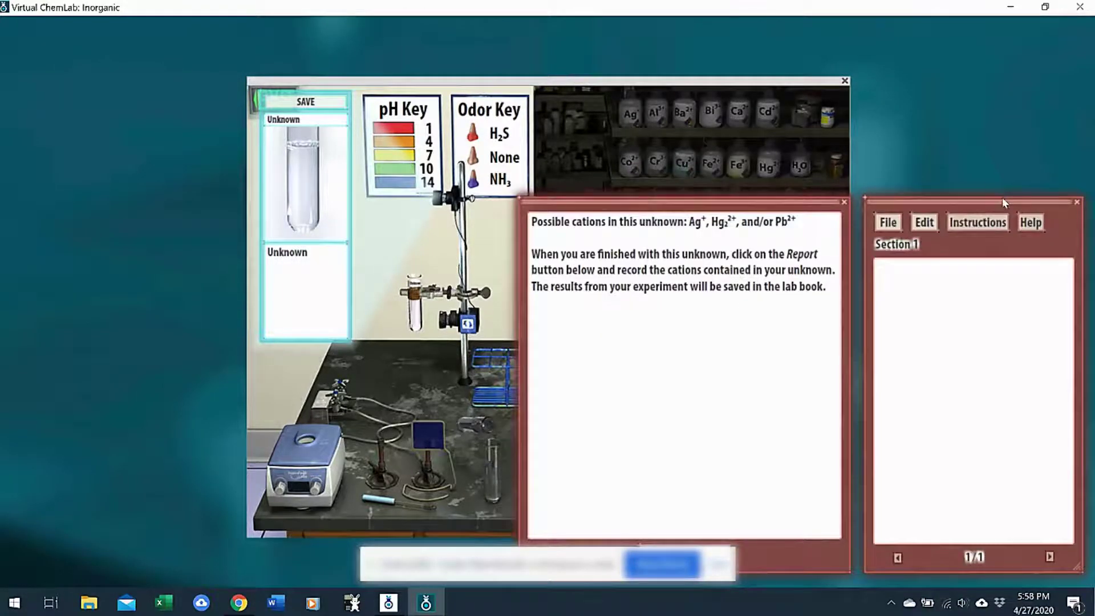
click(698, 463)
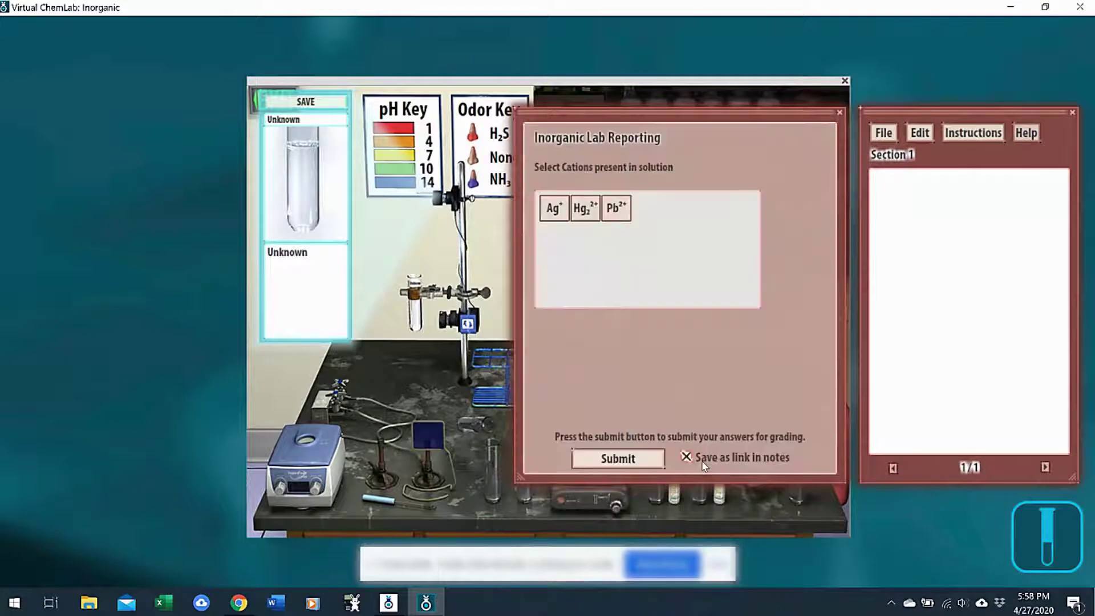
click(616, 209)
click(585, 209)
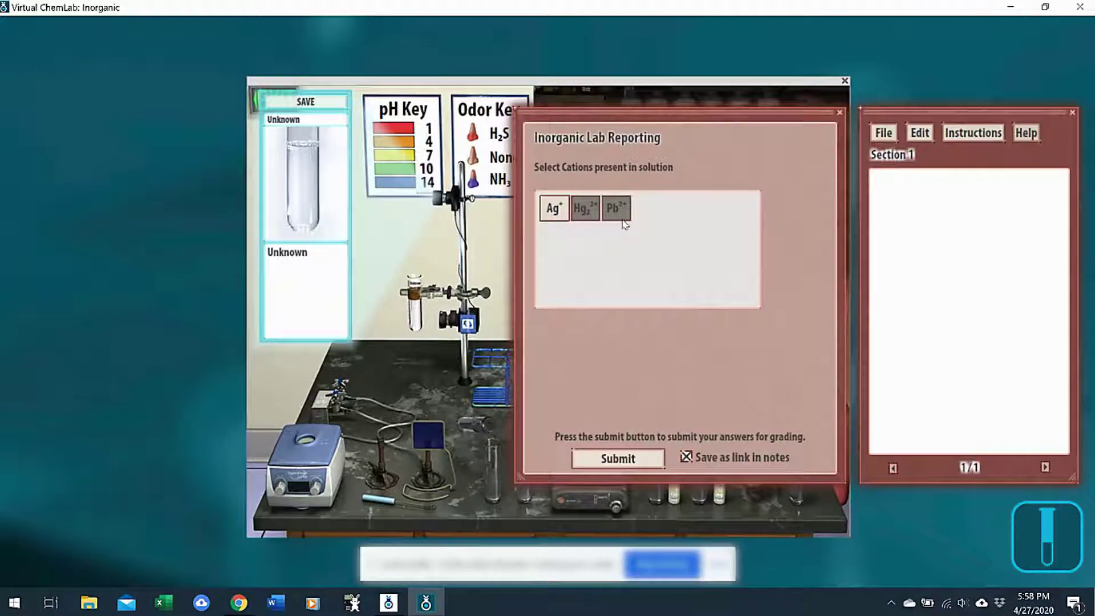
click(632, 455)
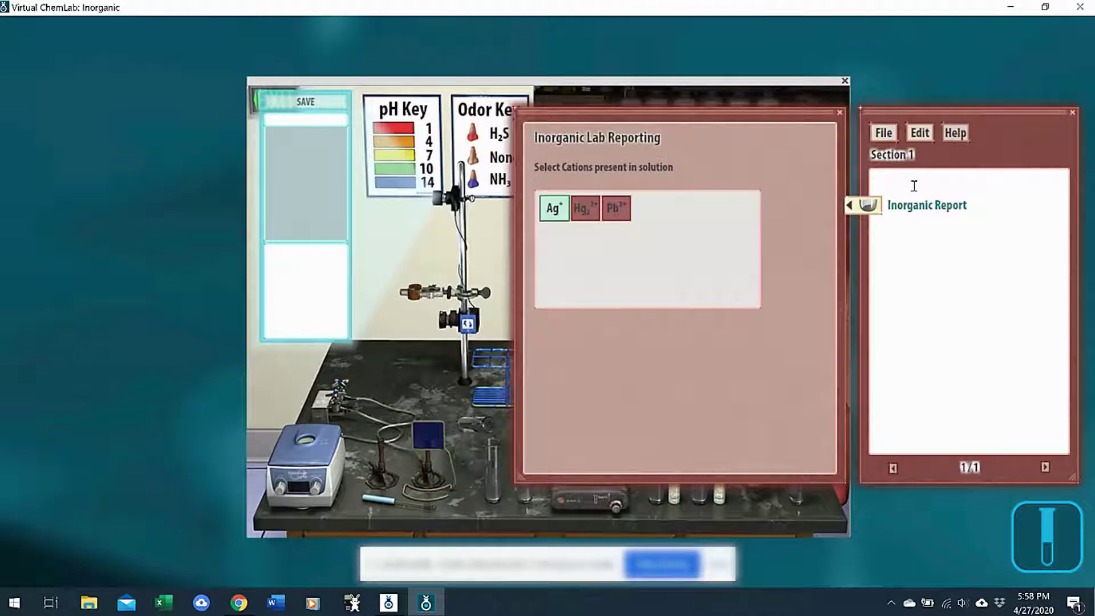
Step: Save the lab book through File > Save File as 'labbook 1' on the Desktop
click(883, 132)
click(888, 171)
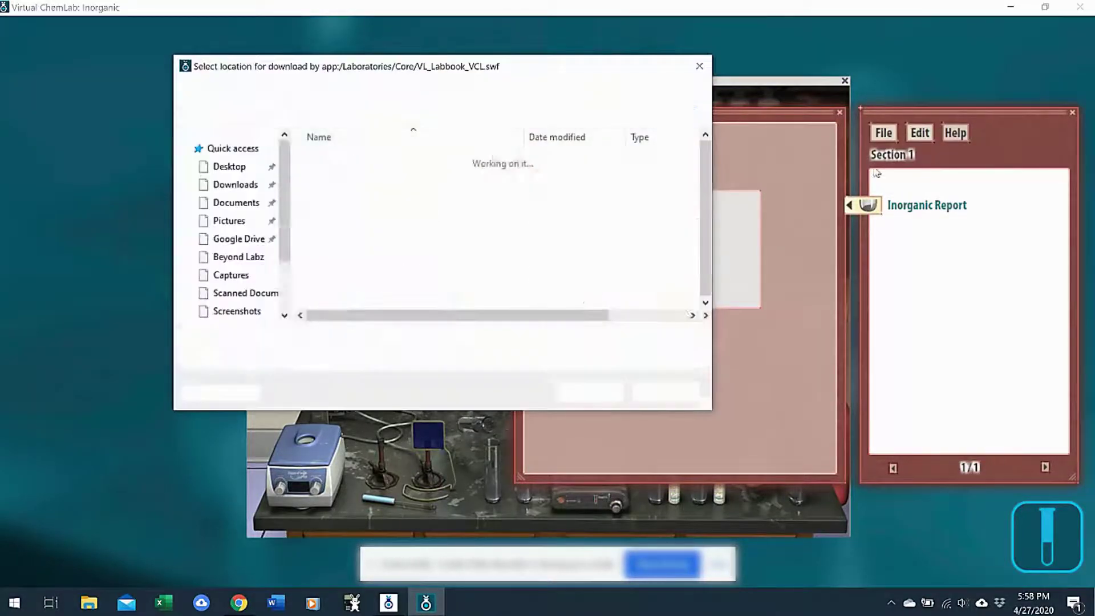
click(341, 334)
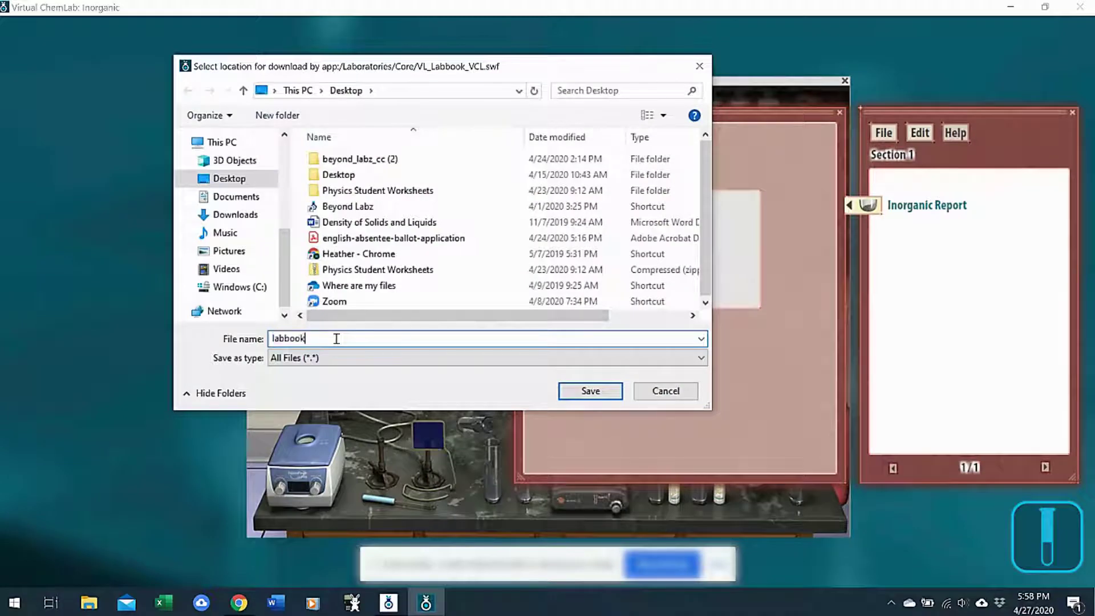
text(1)
click(566, 394)
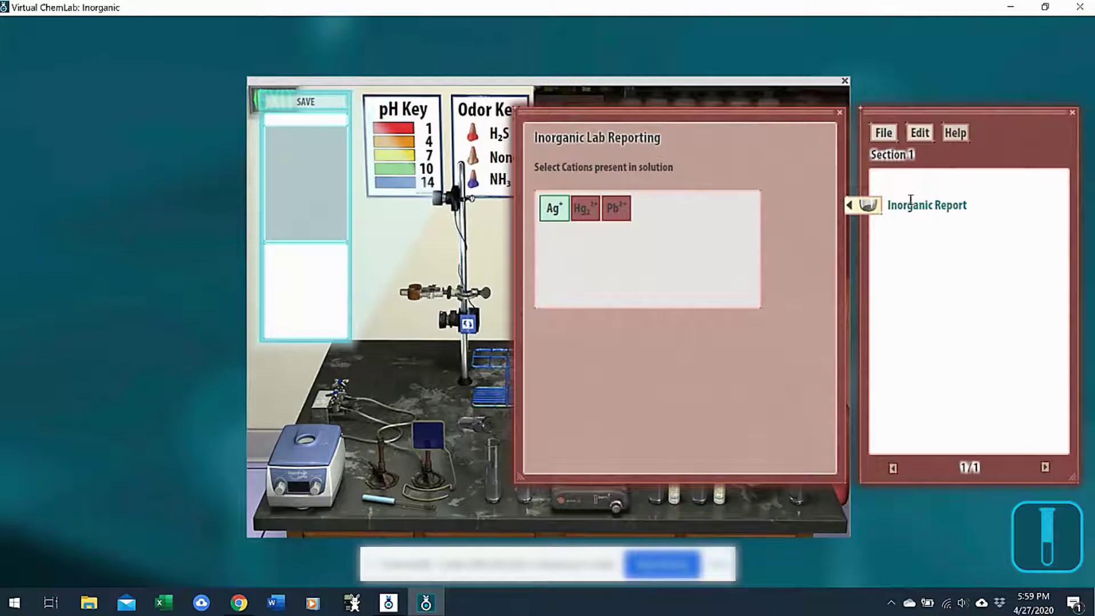
Step: Reopen 'labbook 1' from the Desktop, then close the report and lab book panels
click(893, 137)
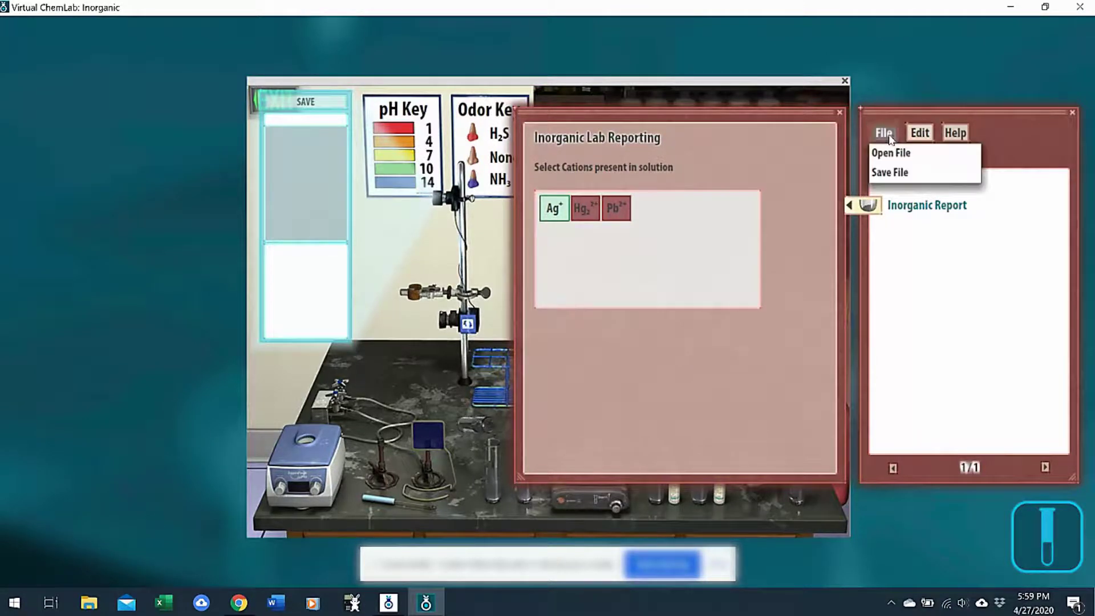
click(891, 153)
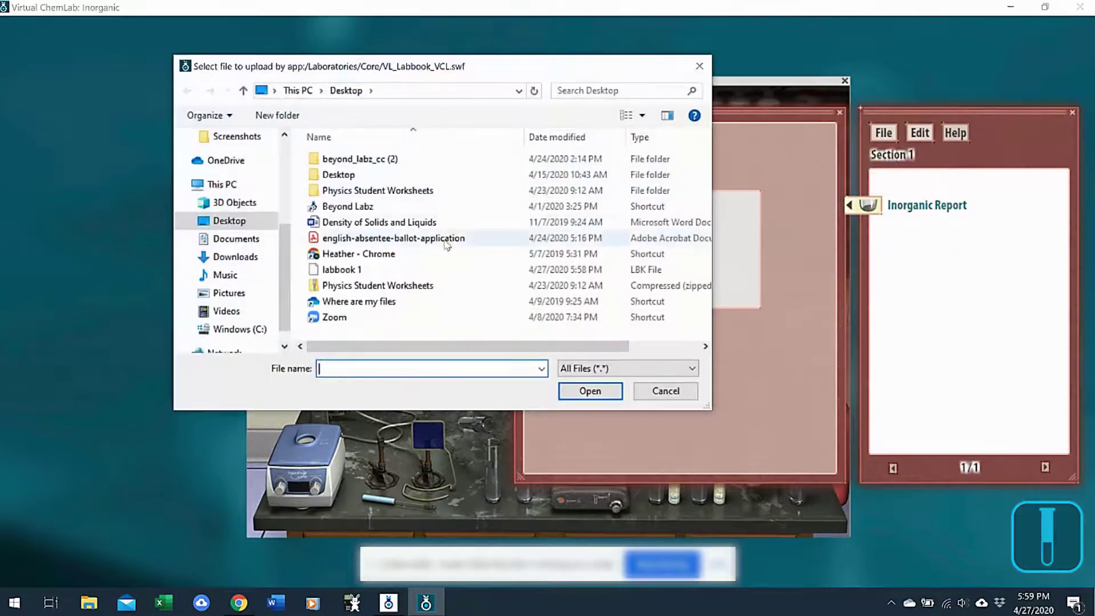
click(365, 269)
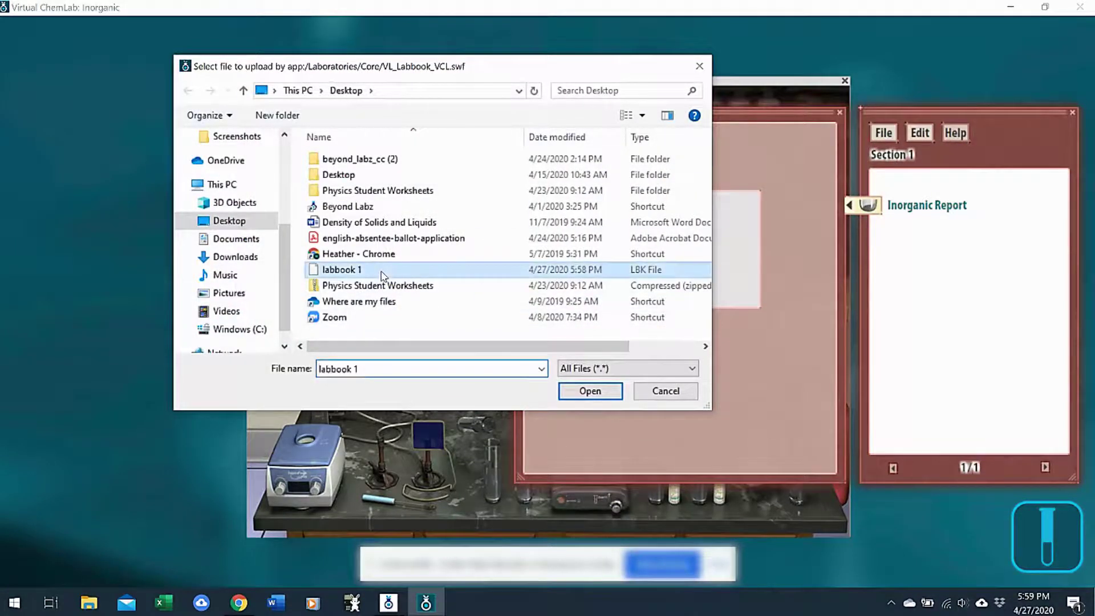
click(577, 393)
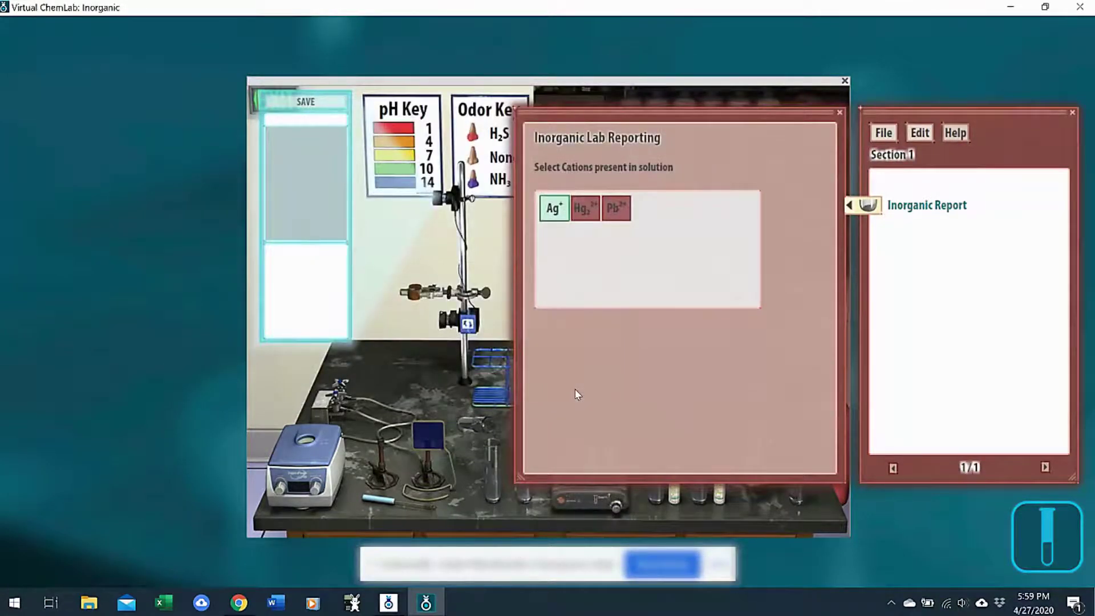
click(631, 84)
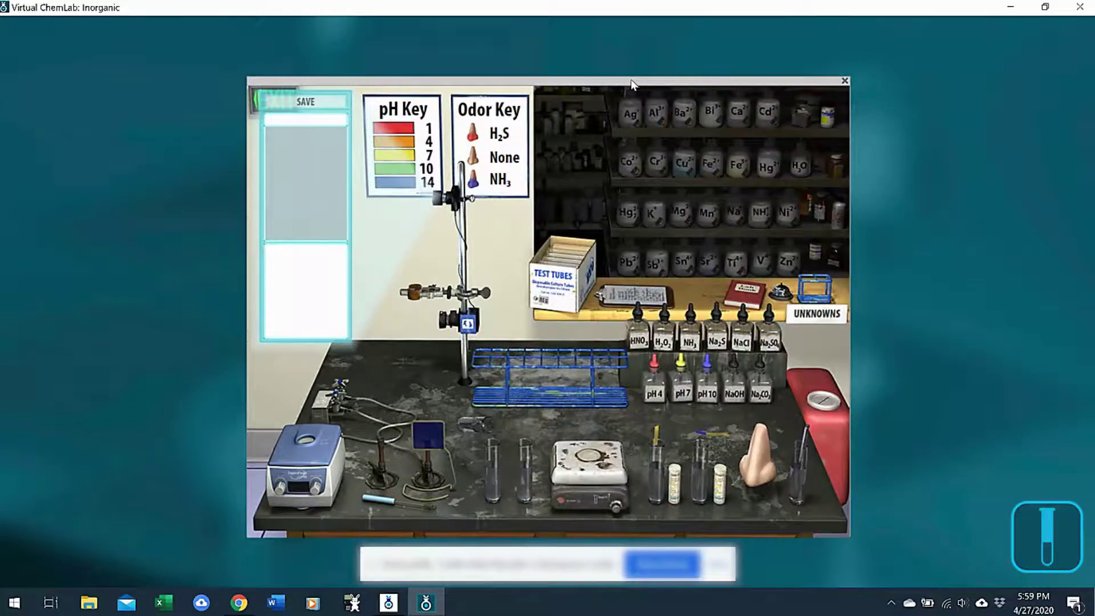
Step: Create a Co²⁺/Cr³⁺ practice unknown with minimum 0, maximum 2 cations, and clamp its tube
click(817, 319)
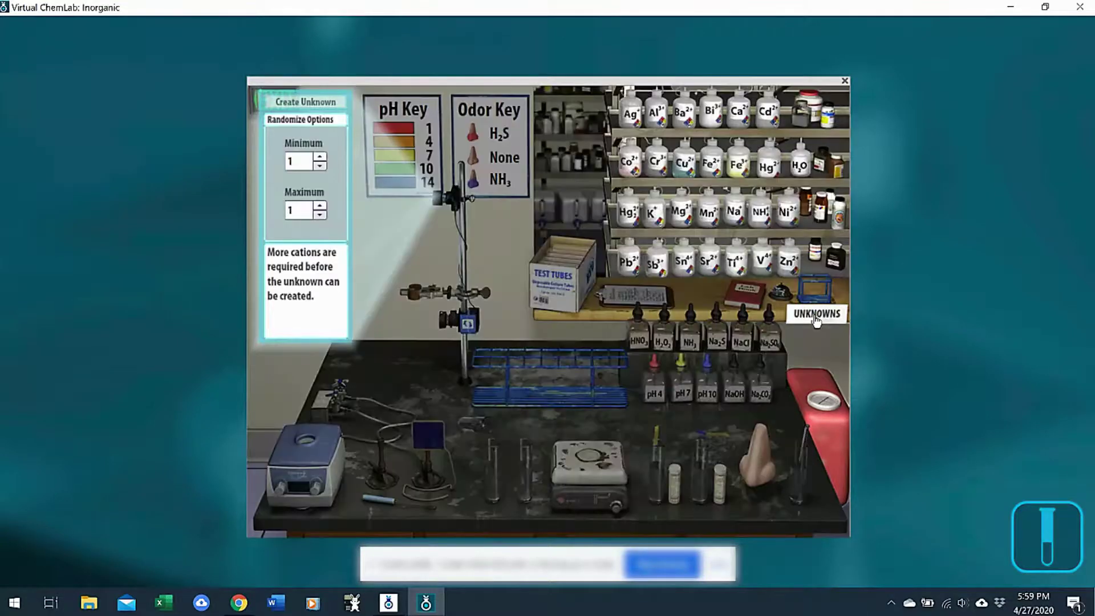
click(638, 161)
click(657, 161)
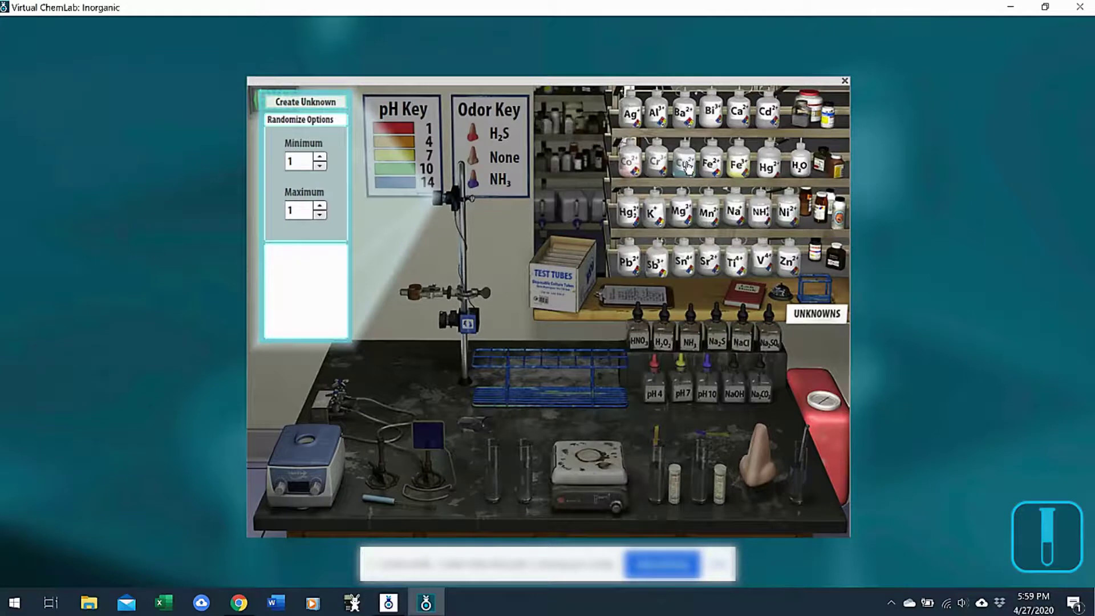
click(318, 166)
click(320, 206)
click(313, 105)
drag(825, 291, 415, 288)
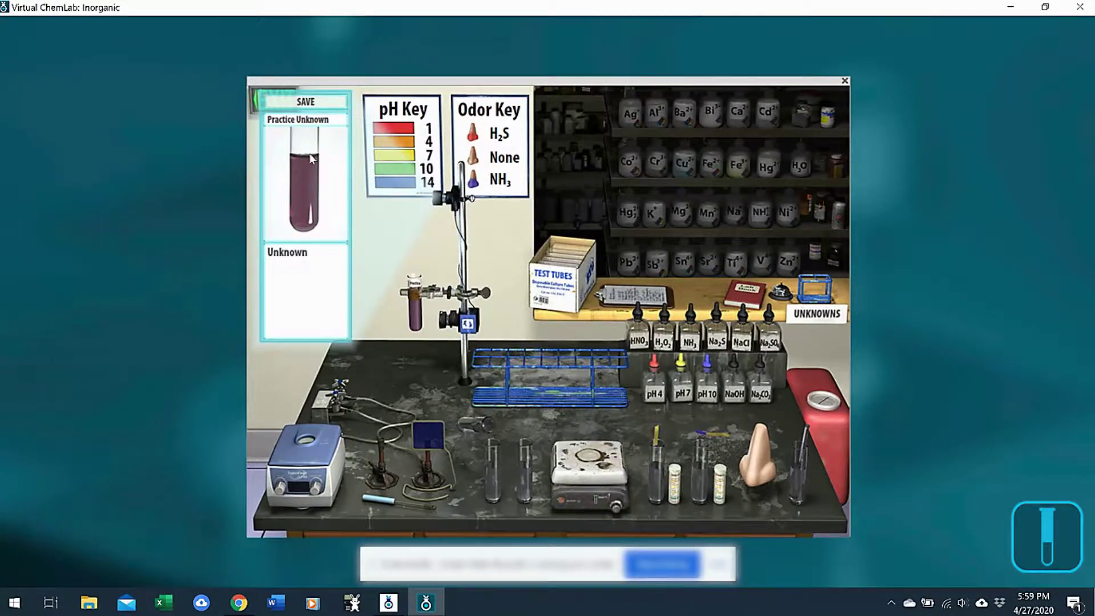
Step: Mark Co²⁺ as present in the practice unknown's lab book report and submit it
click(738, 297)
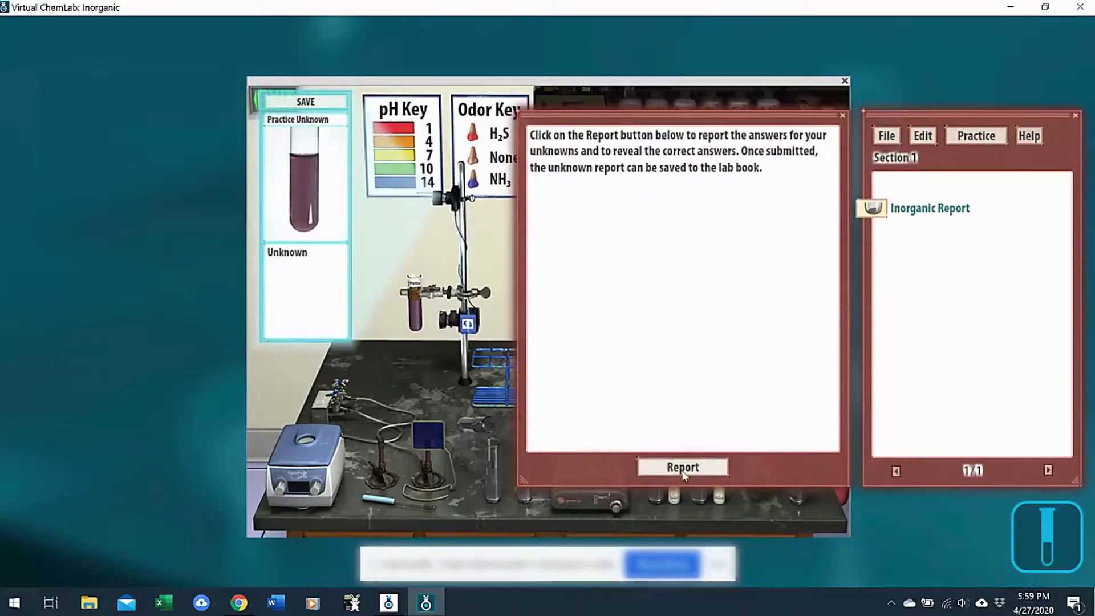
click(692, 469)
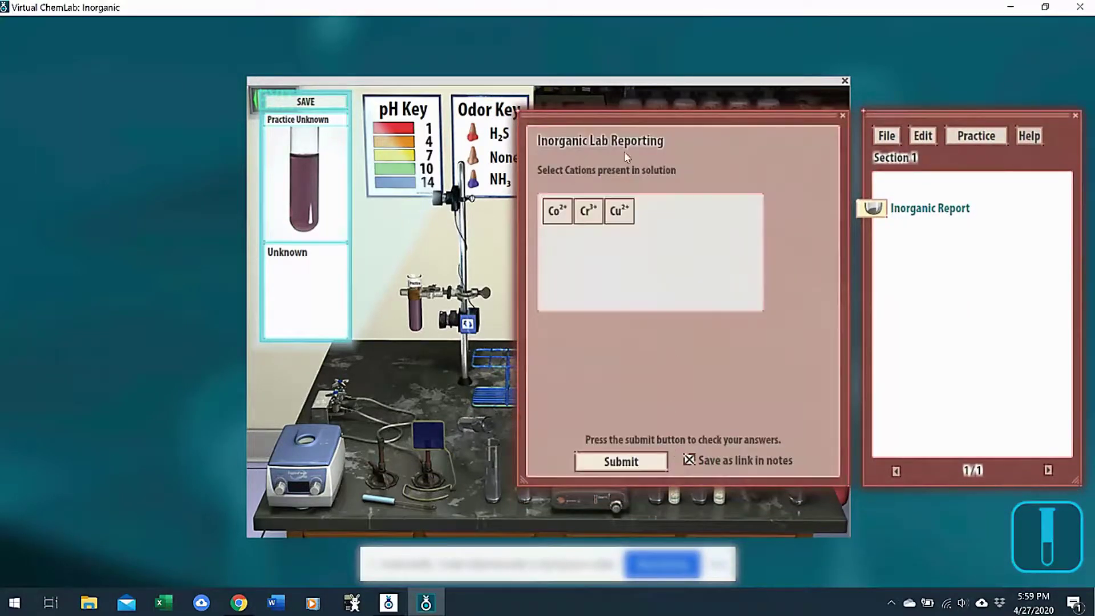
click(551, 212)
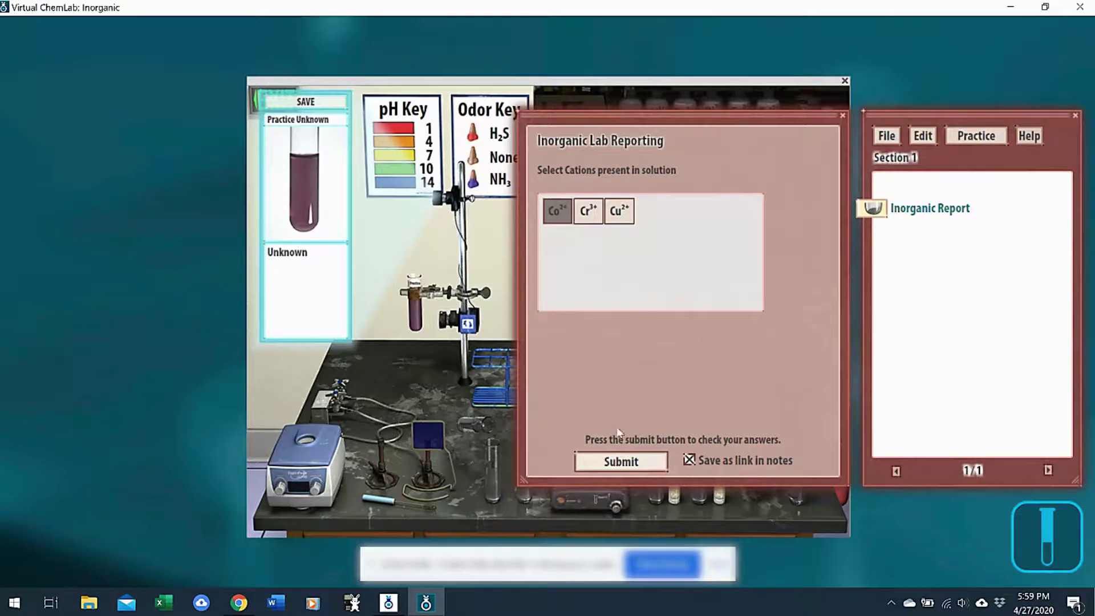
click(621, 462)
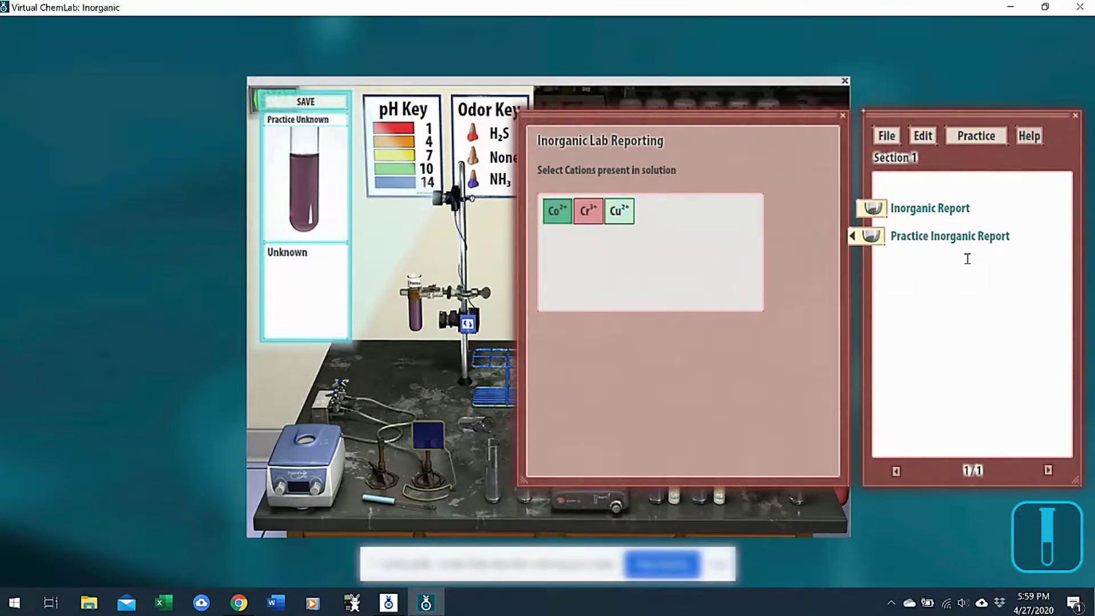